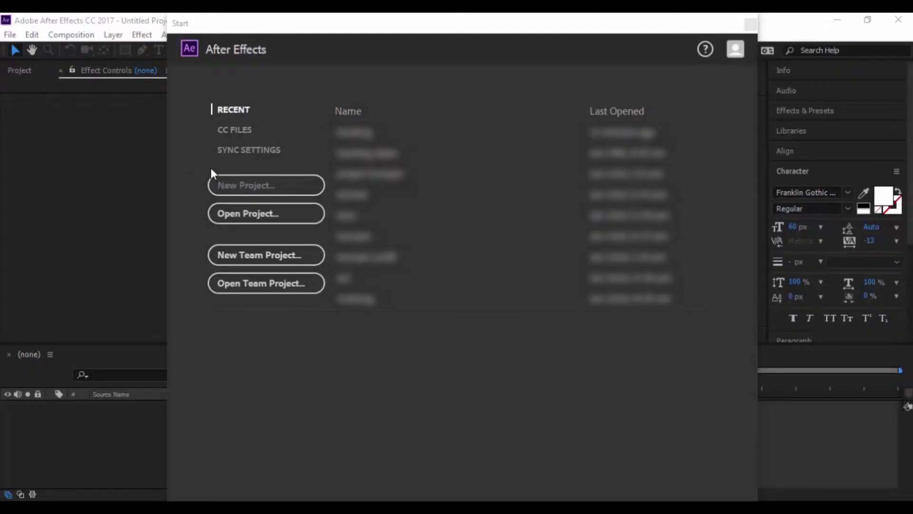
# - Start a new project and drag MVI_0256.MOV from Explorer into its Project panel
pyautogui.click(255, 188)
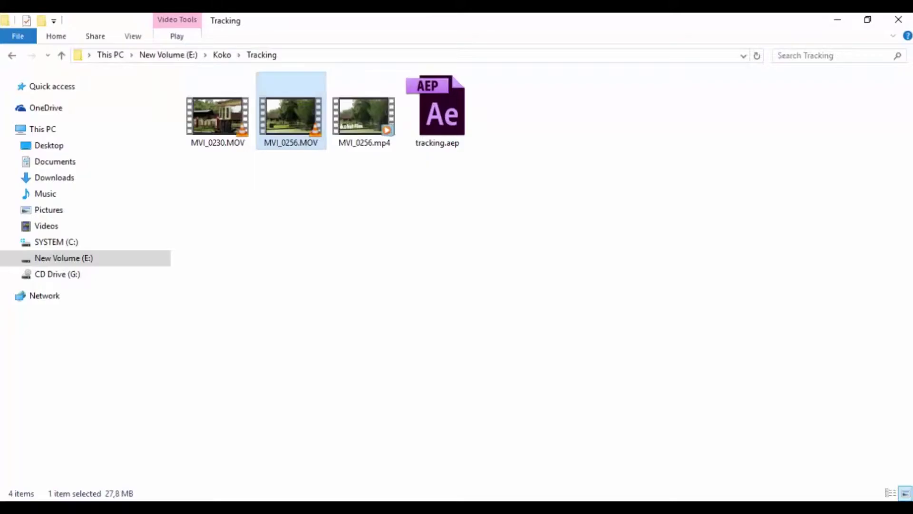
pyautogui.moveTo(292, 111); pyautogui.dragTo(110, 311)
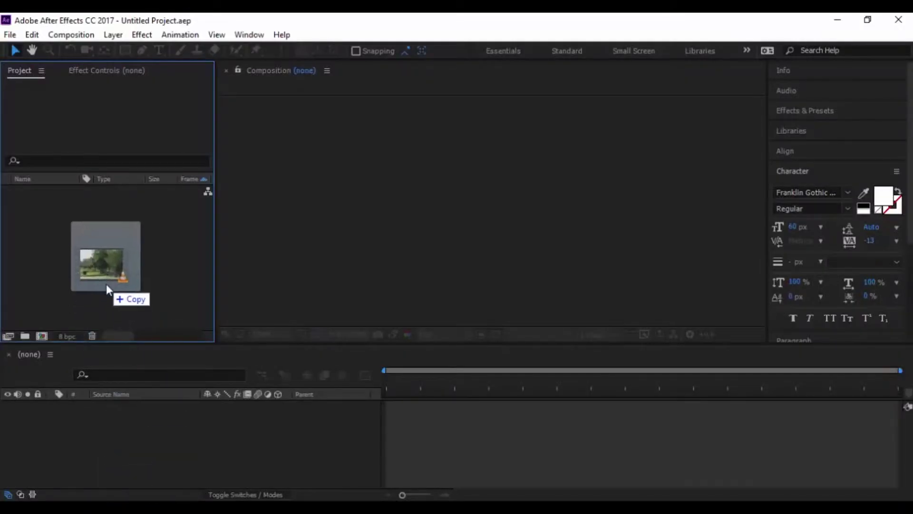
pyautogui.moveTo(109, 307); pyautogui.dragTo(106, 283)
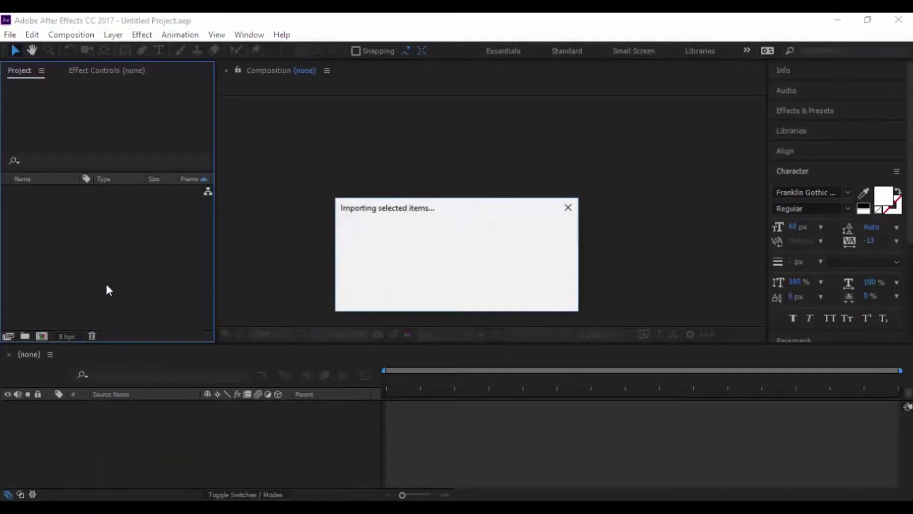
# - Build the MVI_0256 composition from the clip and set the viewer zoom to Fit
pyautogui.moveTo(58, 195); pyautogui.dragTo(403, 214)
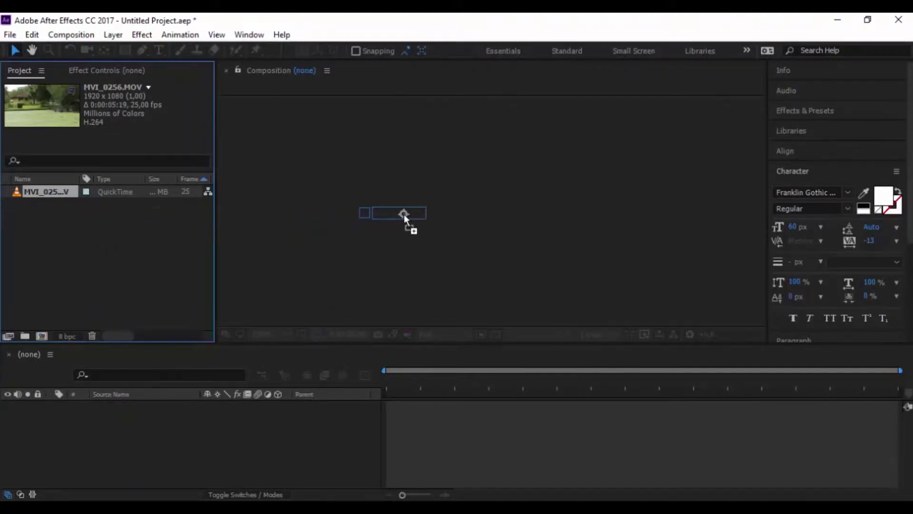
pyautogui.moveTo(404, 214); pyautogui.dragTo(404, 214)
pyautogui.click(281, 332)
pyautogui.click(301, 92)
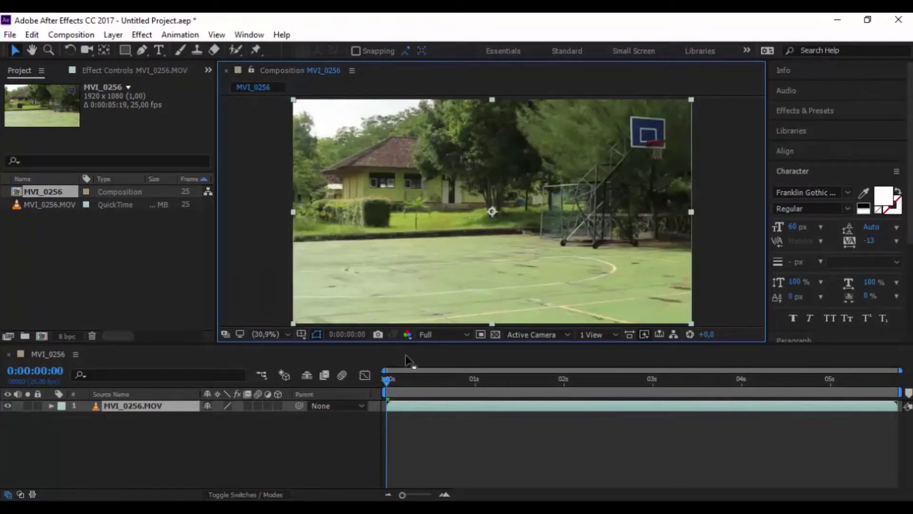
pyautogui.scroll(-3, 912, 237)
pyautogui.moveTo(912, 237); pyautogui.dragTo(911, 273)
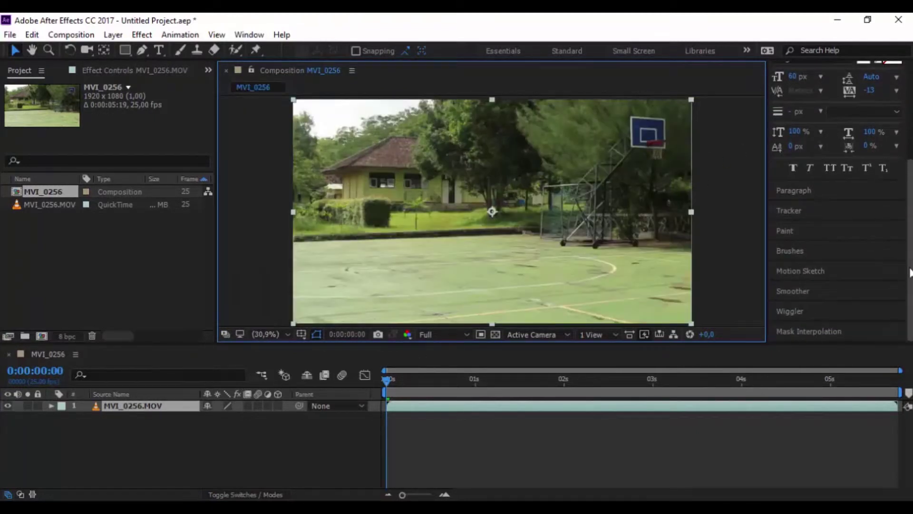
# - Apply the 3D Camera Tracker to MVI_0256.MOV from the Tracker panel and let it solve
pyautogui.click(810, 213)
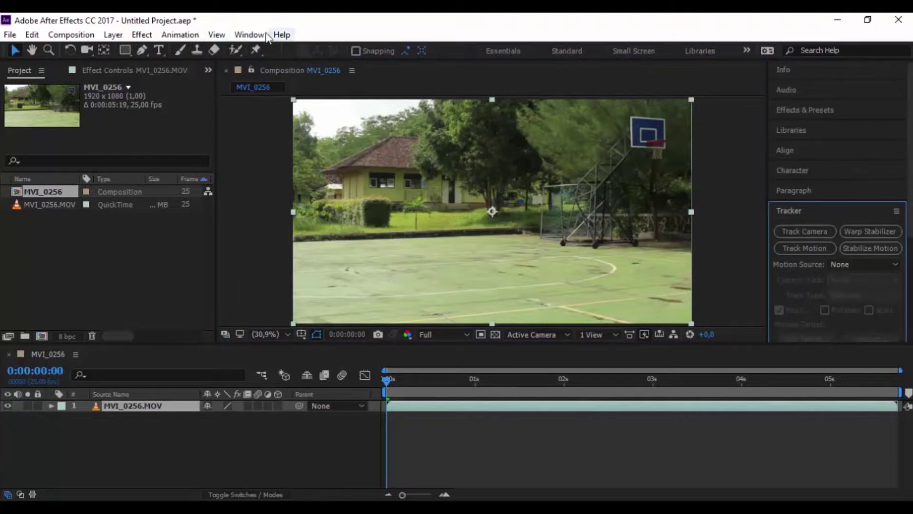
pyautogui.click(249, 34)
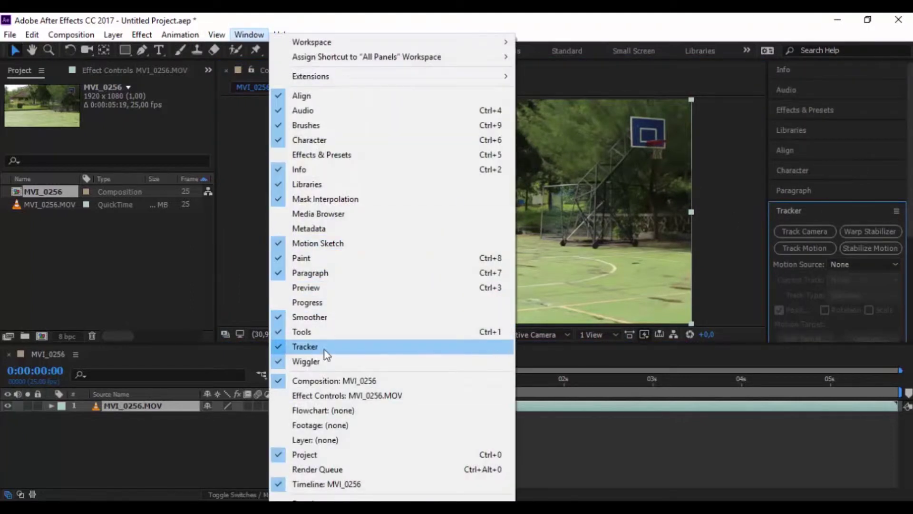
pyautogui.click(800, 230)
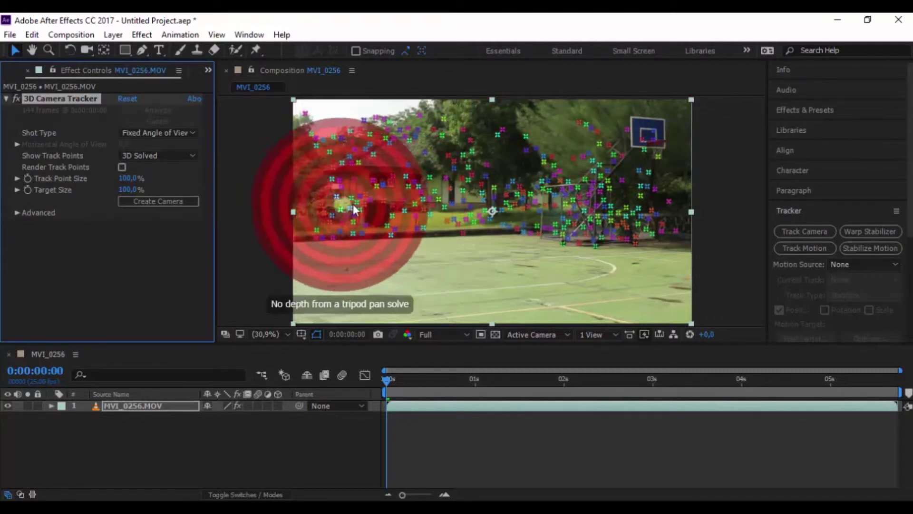
# - Create a tracked Text layer and 3D Tracker Camera from a court track point, then preview
pyautogui.click(373, 204)
pyautogui.rightClick(373, 204)
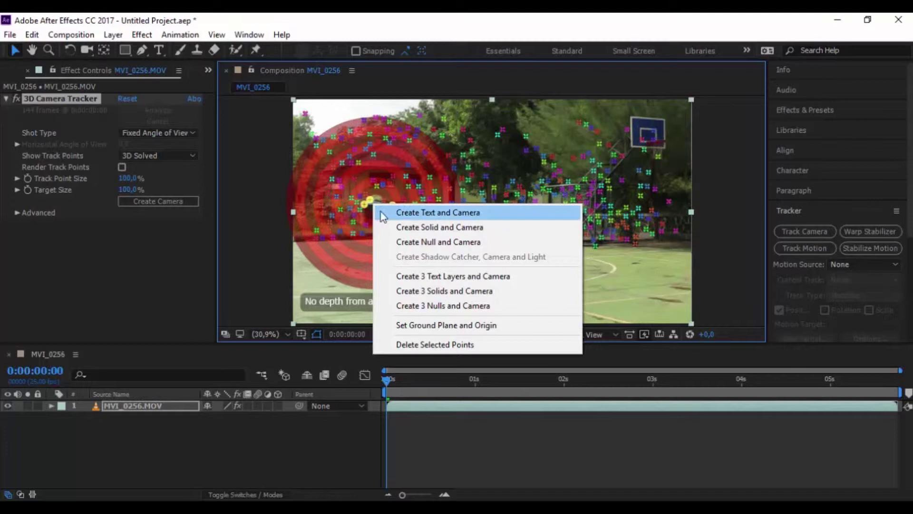
pyautogui.click(427, 216)
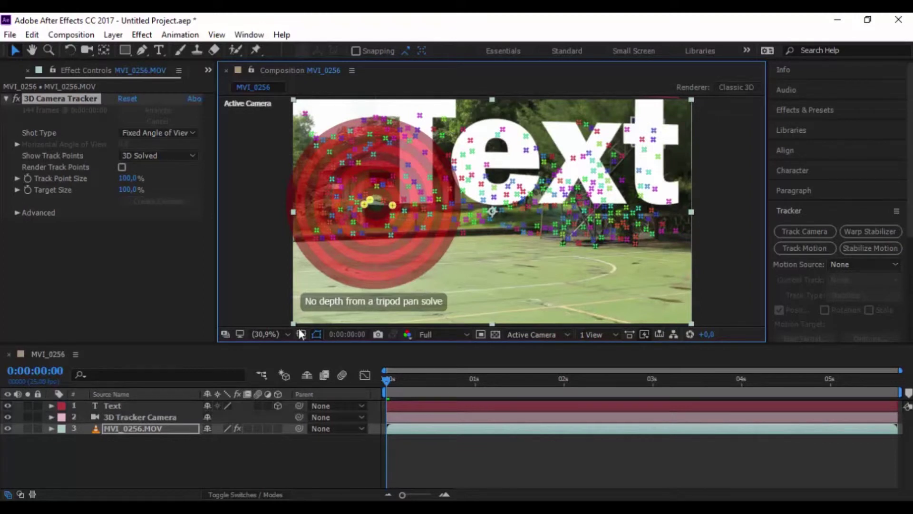
pyautogui.moveTo(385, 382); pyautogui.dragTo(386, 384)
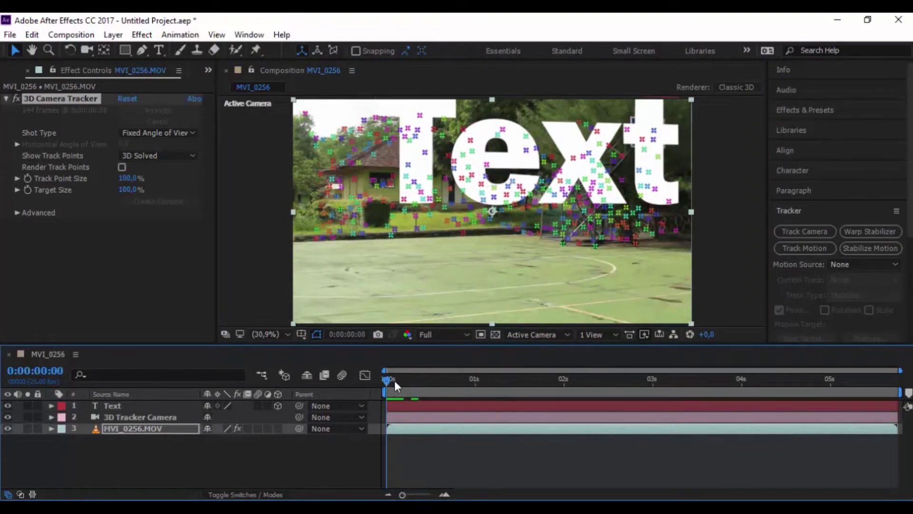
pyautogui.doubleClick(128, 405)
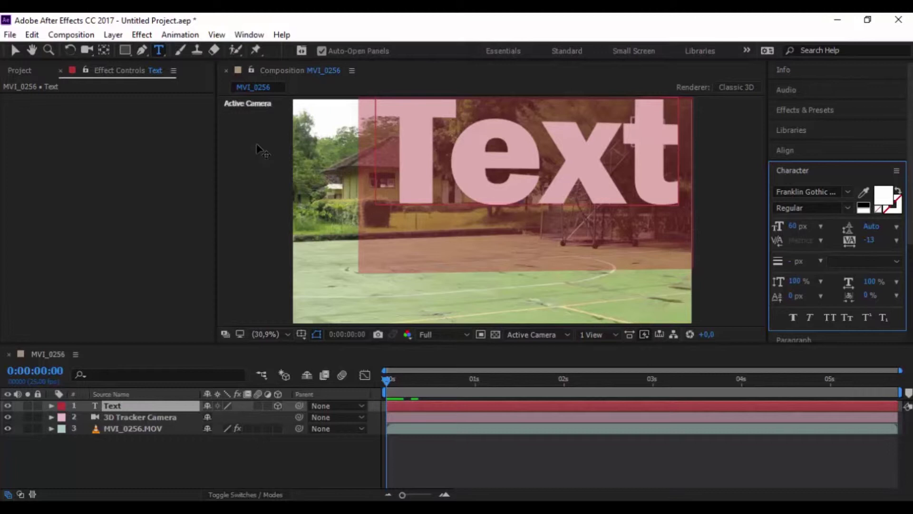
# - Replace the placeholder text with 'TUTORIAL TRACKING' and commit the edit
pyautogui.write('TU')
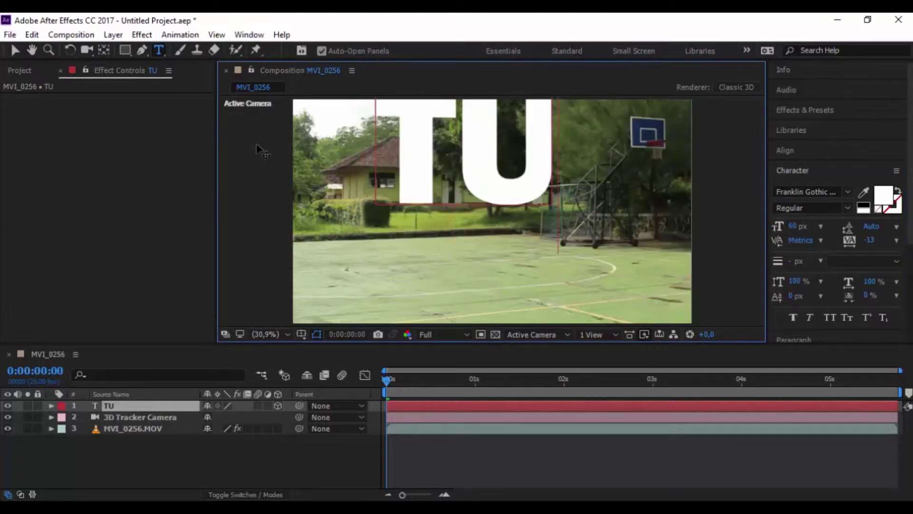
pyautogui.write('TORIAL')
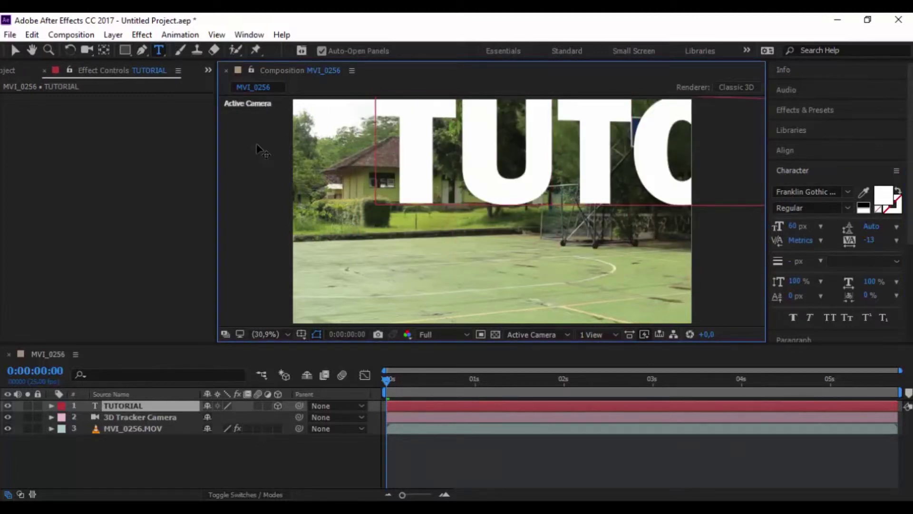
pyautogui.write(' TRACKING')
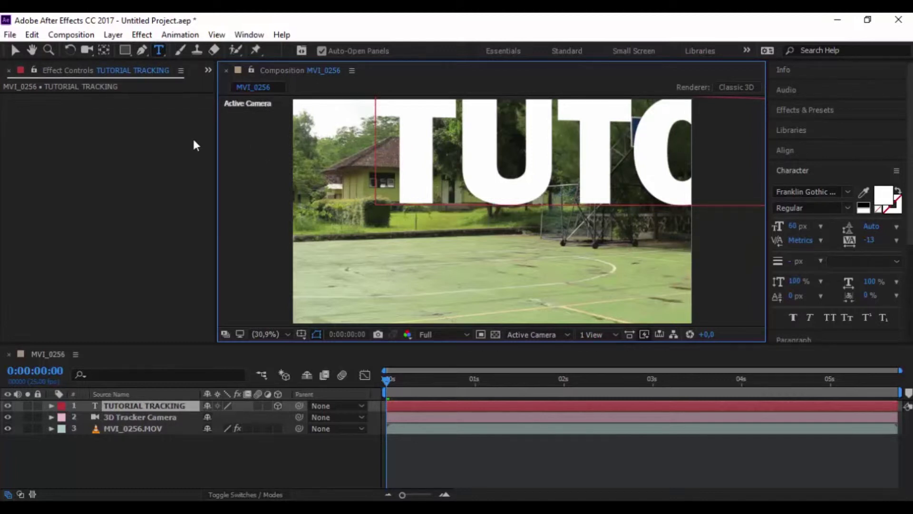
pyautogui.click(14, 49)
# - Scale the TUTORIAL TRACKING text to 90% and move it lower onto the court
pyautogui.press('s')
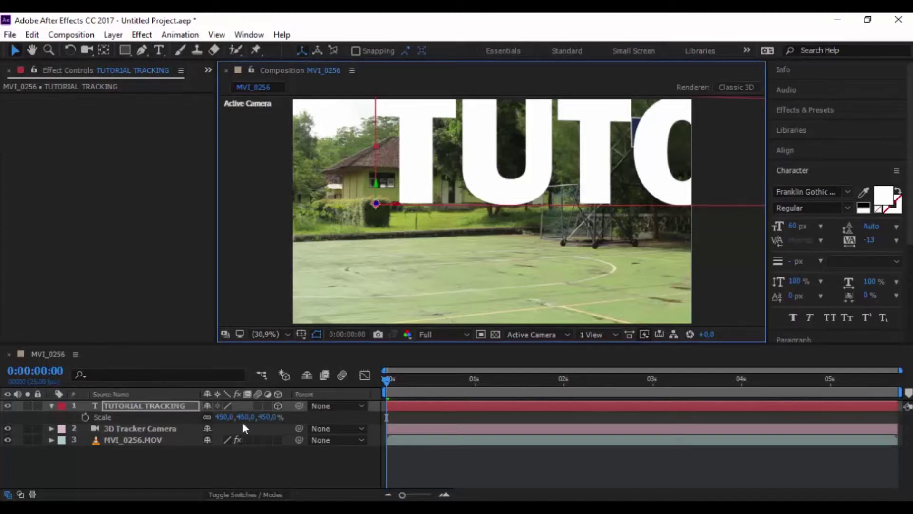
pyautogui.moveTo(251, 419); pyautogui.dragTo(23, 426)
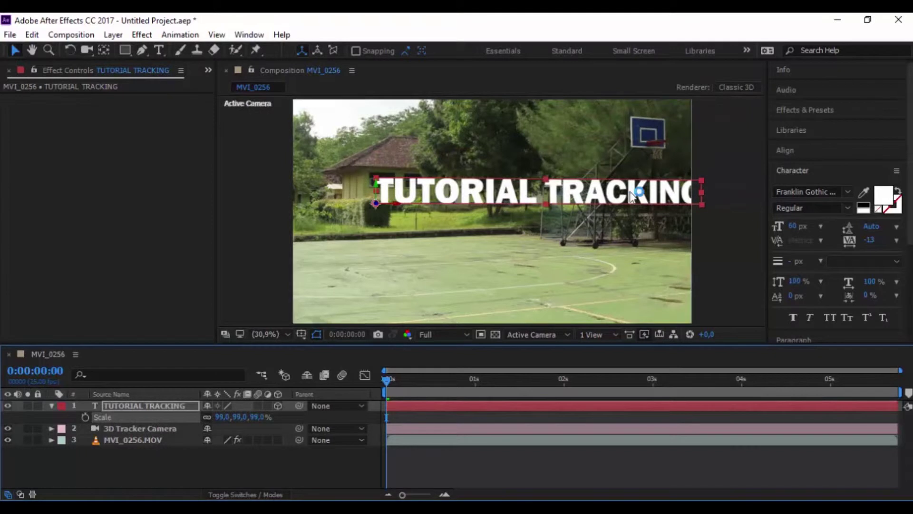
pyautogui.moveTo(625, 199); pyautogui.dragTo(556, 227)
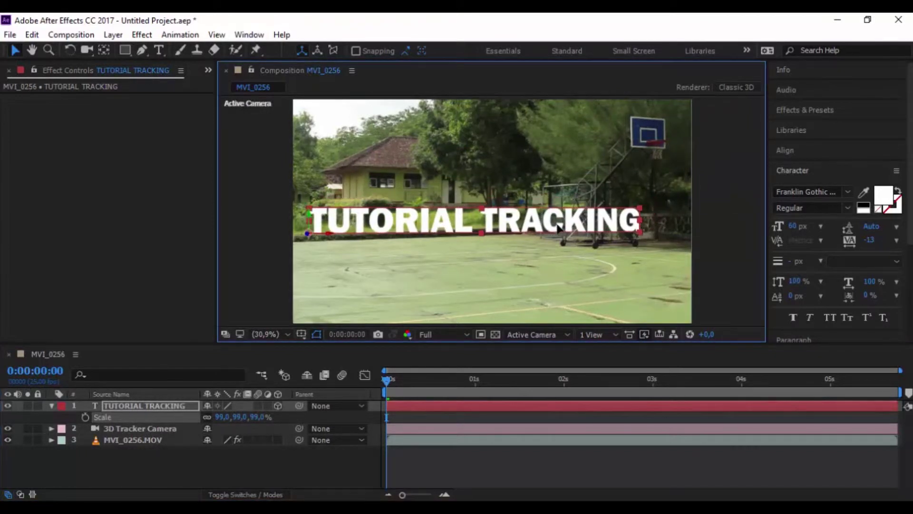
pyautogui.moveTo(238, 419); pyautogui.dragTo(210, 419)
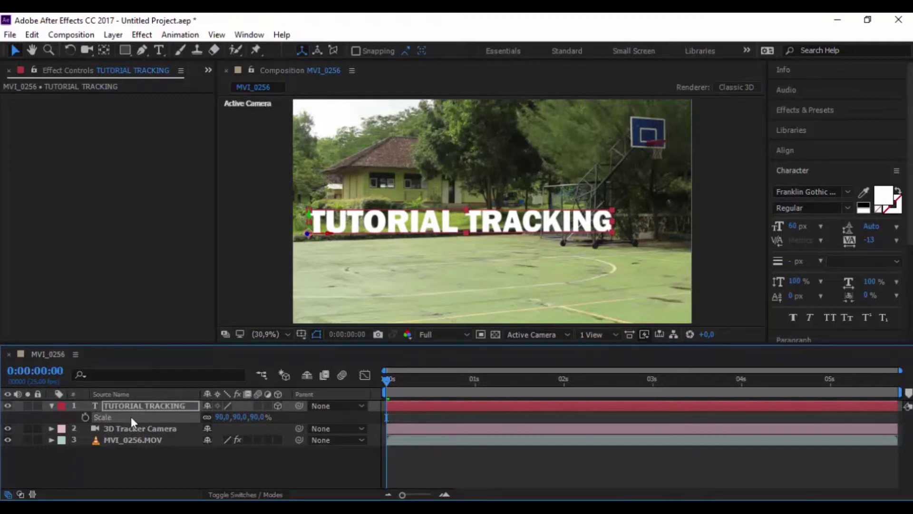
pyautogui.press('r')
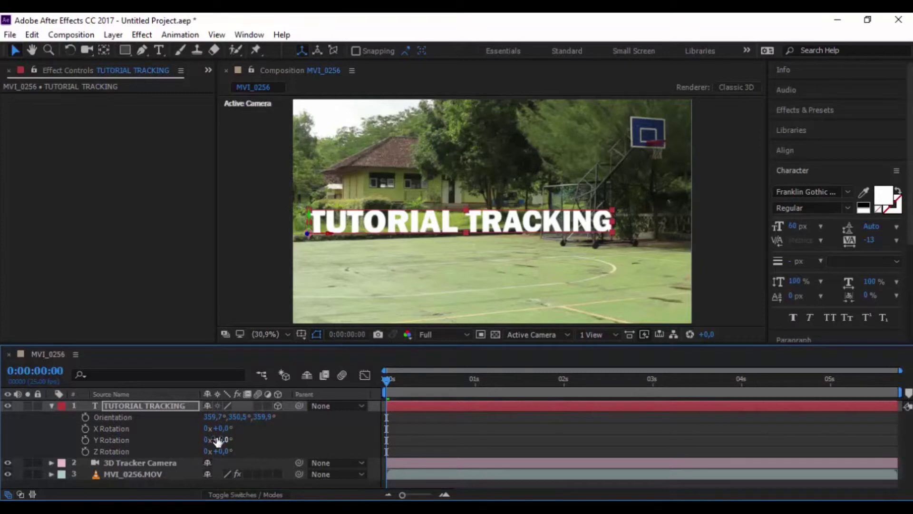
# - Rotate the text to -52° on Y, stretch it rightward and nudge it slightly left
pyautogui.moveTo(217, 440); pyautogui.dragTo(194, 436)
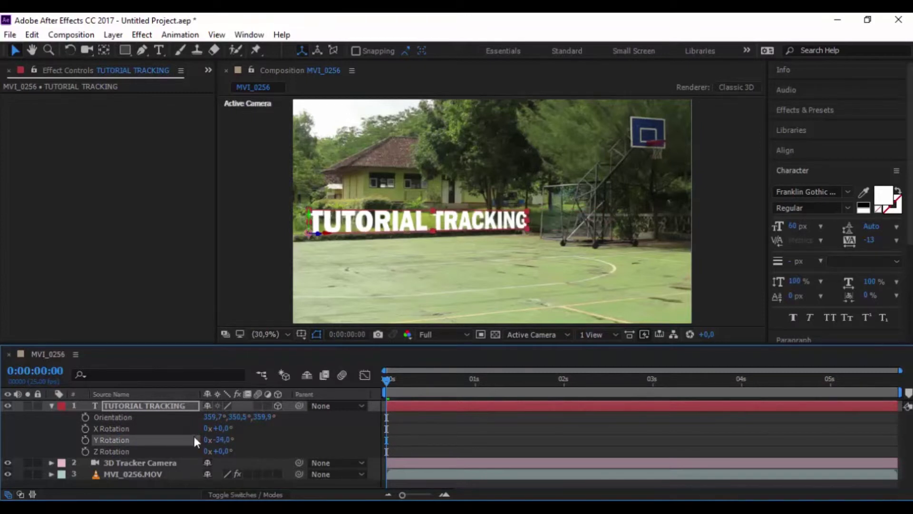
pyautogui.scroll(4, 372, 260)
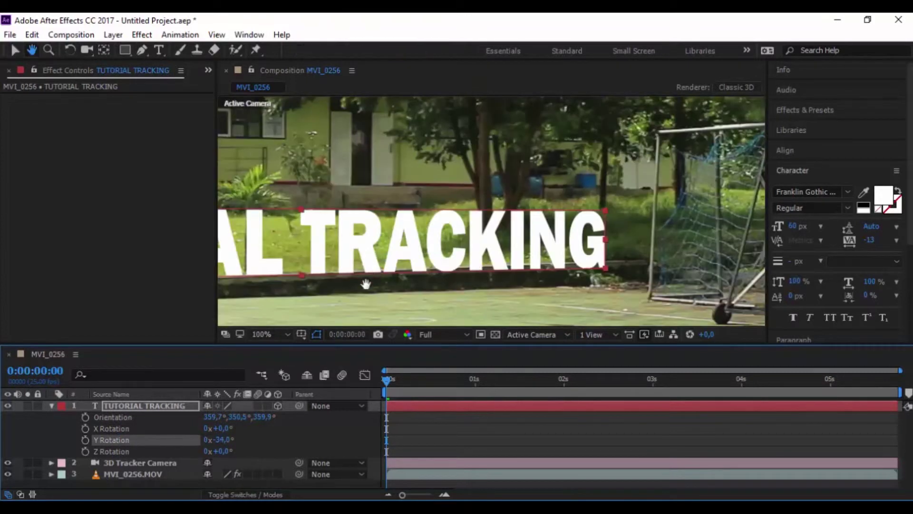
pyautogui.scroll(-2, 365, 284)
pyautogui.press('v')
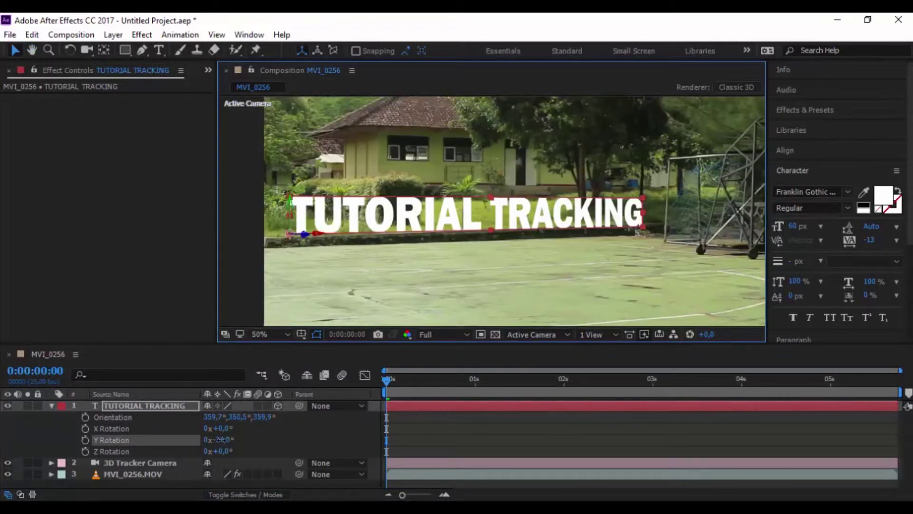
pyautogui.moveTo(224, 440); pyautogui.dragTo(207, 439)
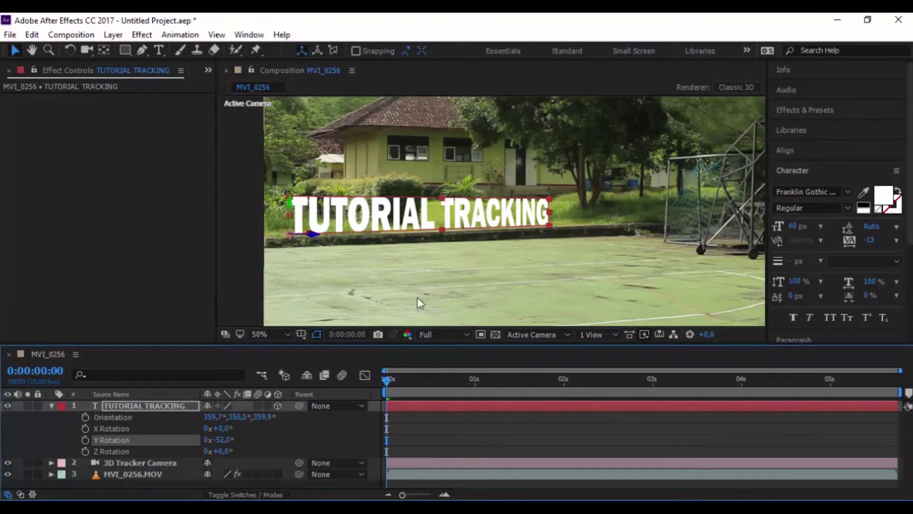
pyautogui.moveTo(548, 198); pyautogui.dragTo(566, 193)
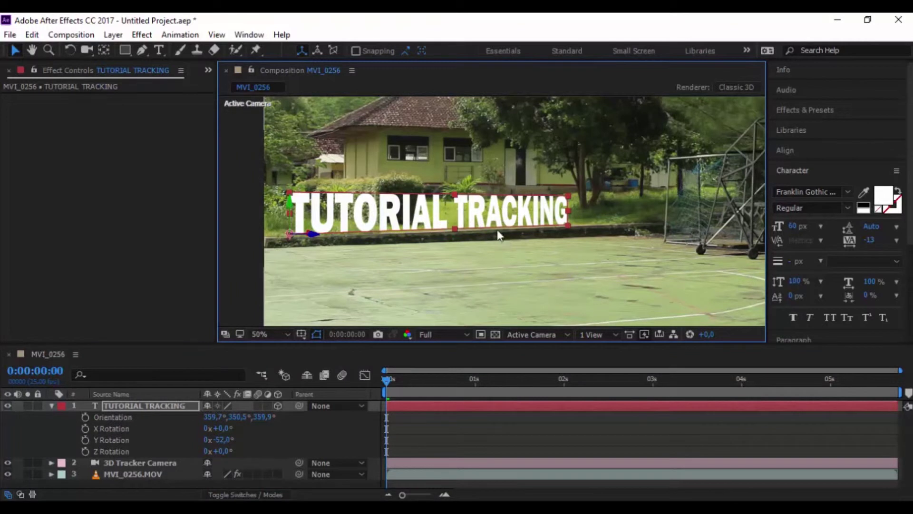
pyautogui.moveTo(479, 221); pyautogui.dragTo(473, 222)
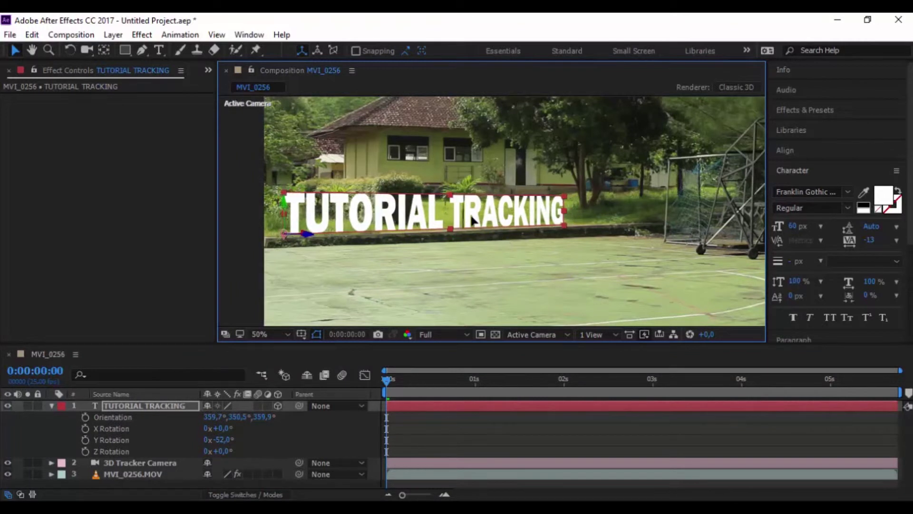
# - Check the camera tracker settings, reselect TUTORIAL TRACKING and collapse its properties
pyautogui.click(497, 250)
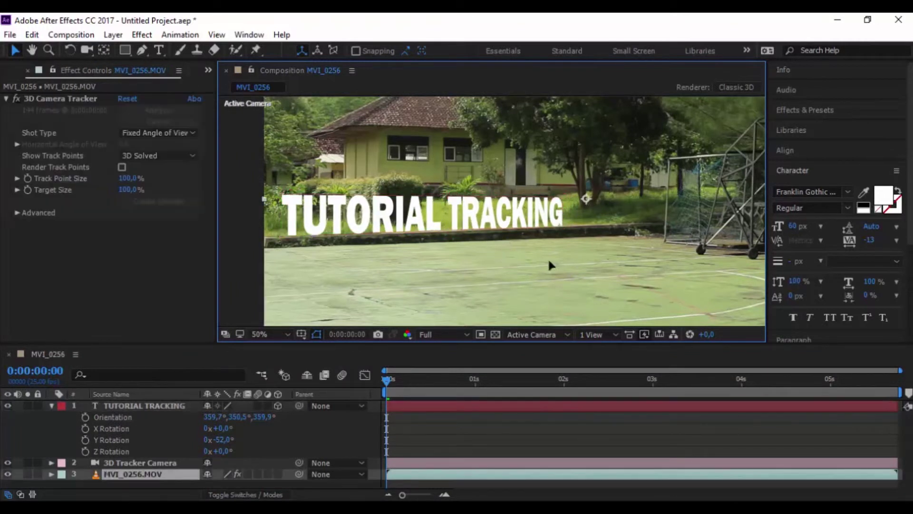
pyautogui.click(403, 427)
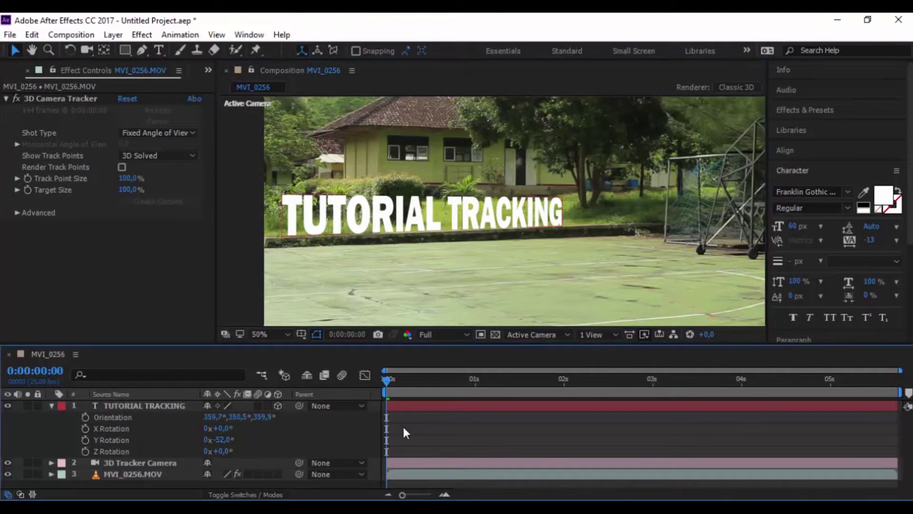
pyautogui.click(421, 404)
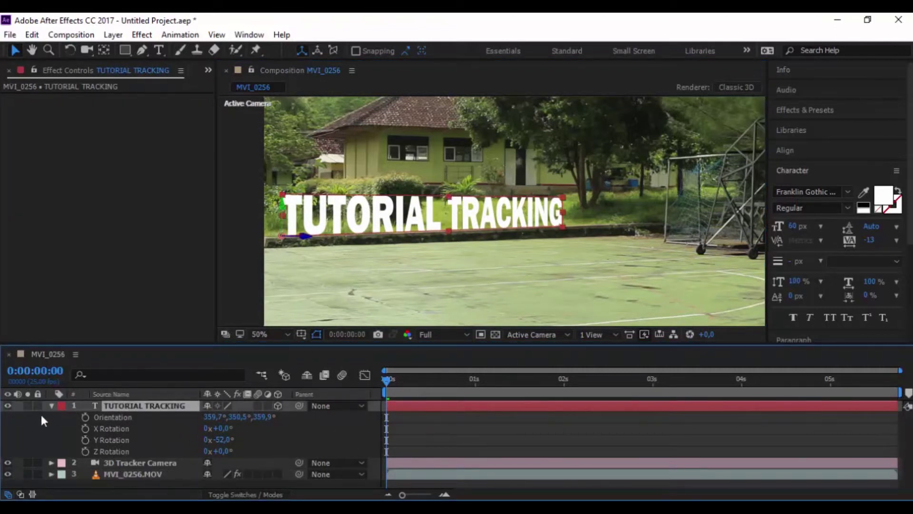
pyautogui.click(52, 406)
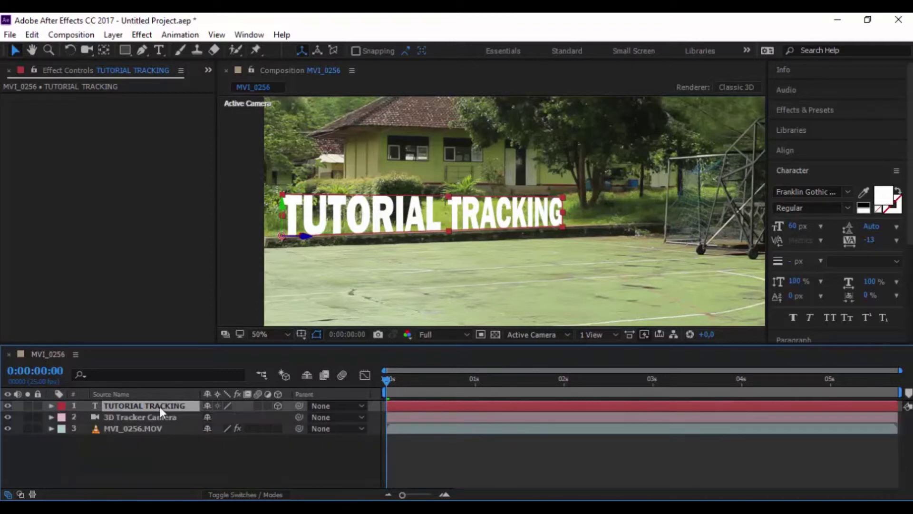
# - Duplicate the TUTORIAL TRACKING layer with Edit > Duplicate
pyautogui.rightClick(181, 404)
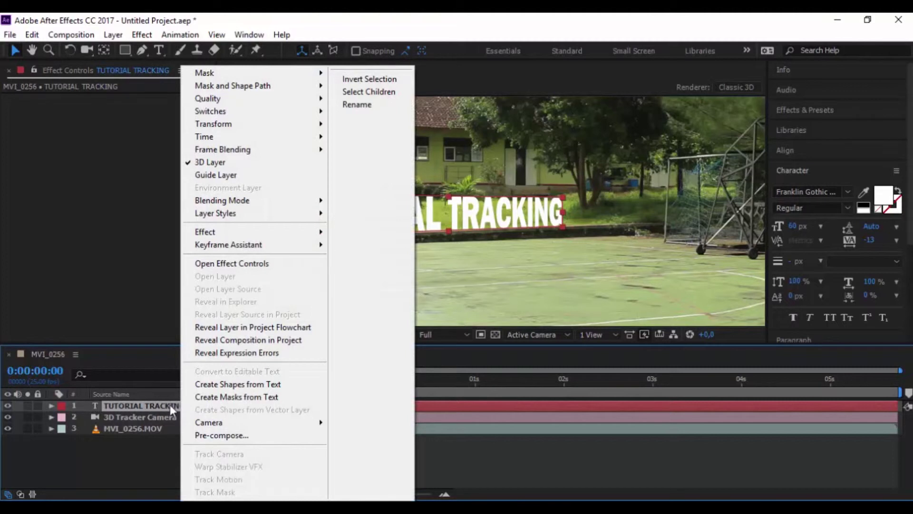
pyautogui.press('Escape')
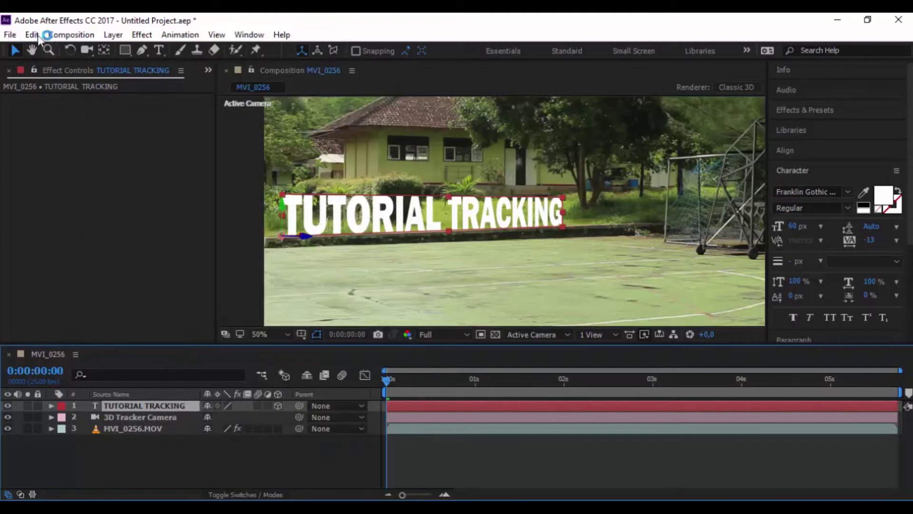
pyautogui.click(38, 35)
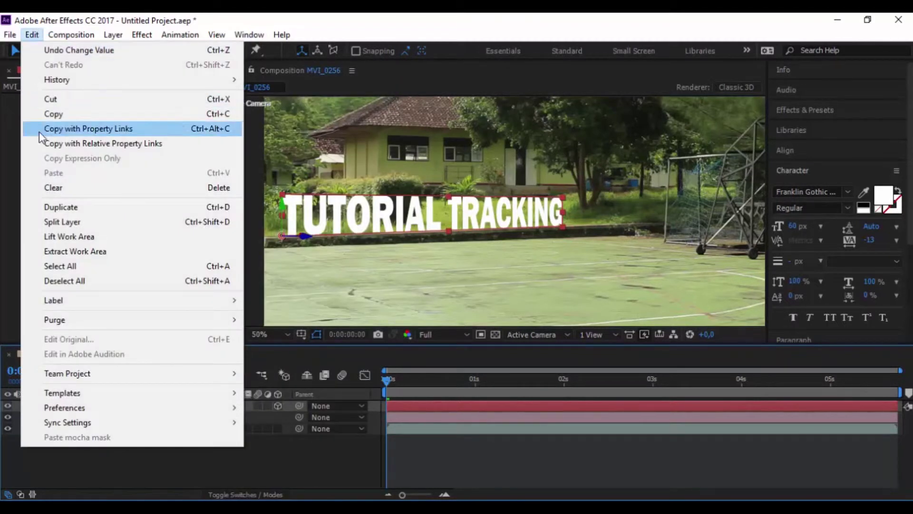
pyautogui.click(207, 208)
pyautogui.click(206, 208)
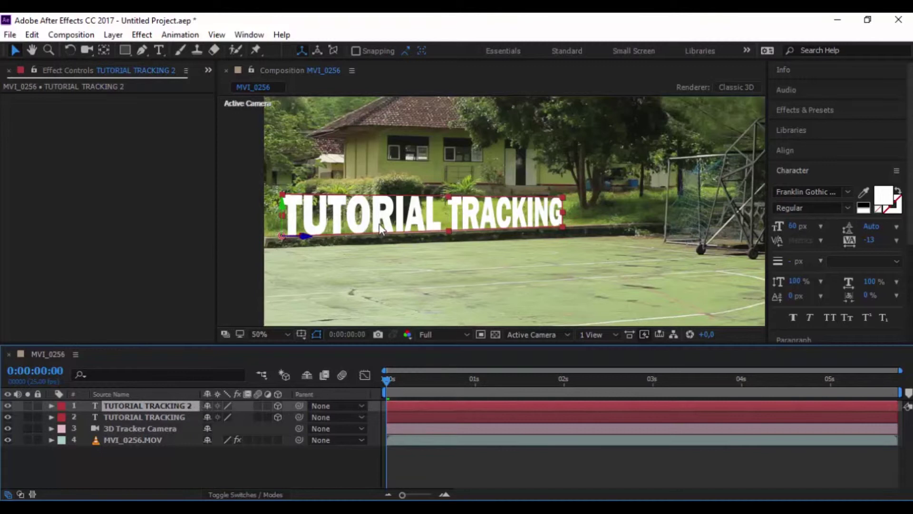
# - Give the copy a black (000000) fill and place it below the white original
pyautogui.click(885, 197)
pyautogui.moveTo(708, 223); pyautogui.dragTo(533, 275)
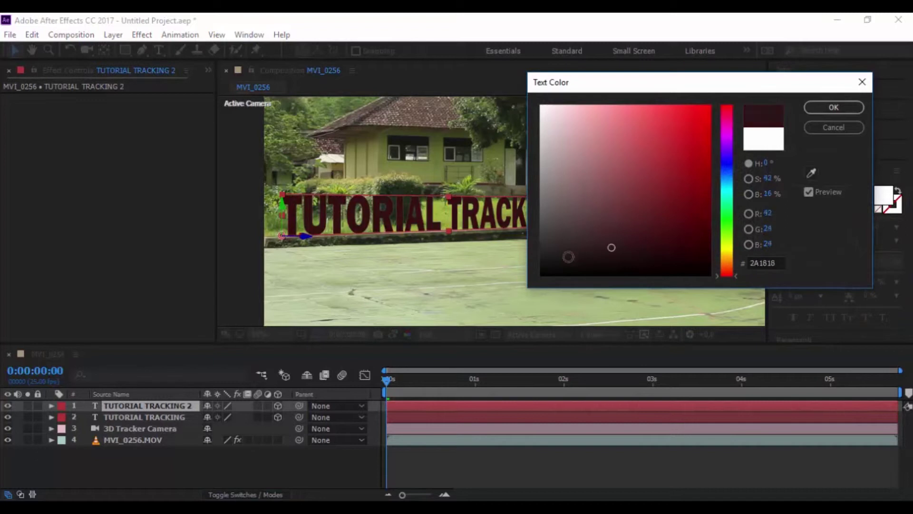
pyautogui.click(839, 108)
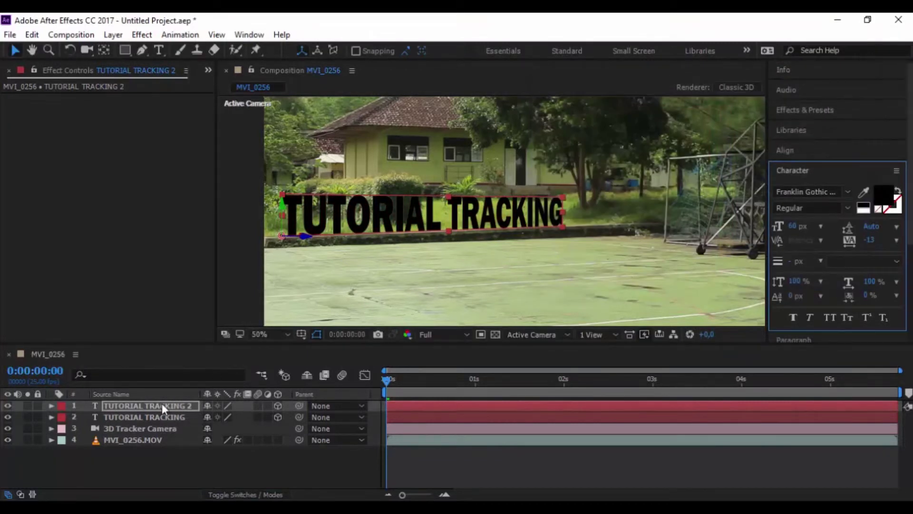
pyautogui.moveTo(160, 404); pyautogui.dragTo(161, 421)
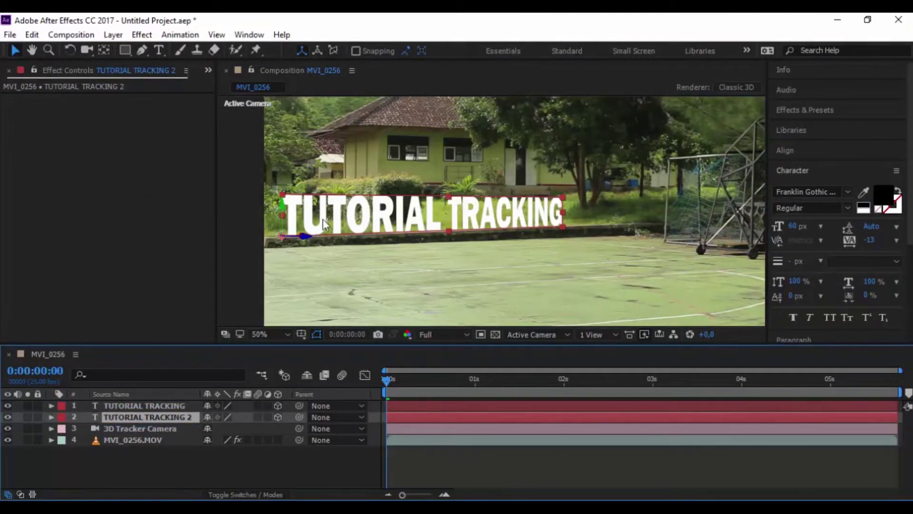
# - Tilt TUTORIAL TRACKING 2 back with the Rotation tool until it lies flat on the ground
pyautogui.press('.')
pyautogui.scroll(-2, 367, 216)
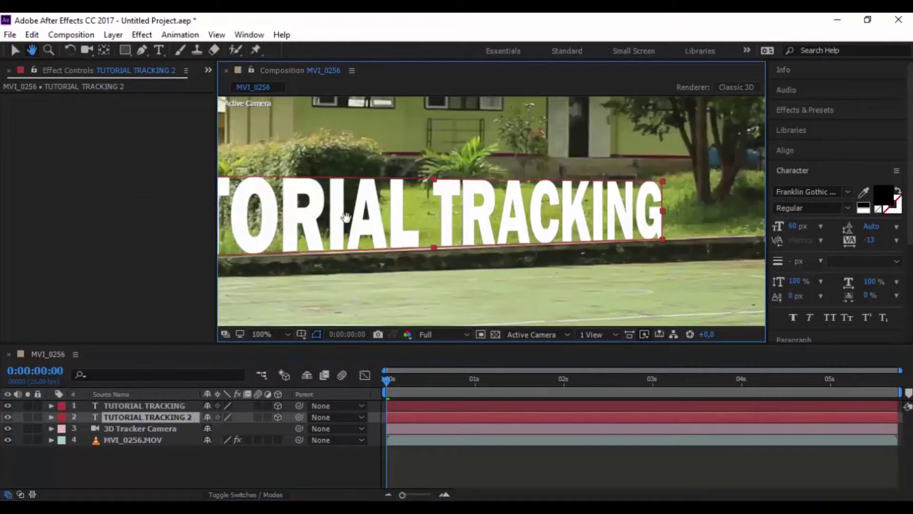
pyautogui.moveTo(391, 380)
pyautogui.mouseDown()
pyautogui.moveTo(399, 381)
pyautogui.moveTo(386, 383)
pyautogui.mouseUp()
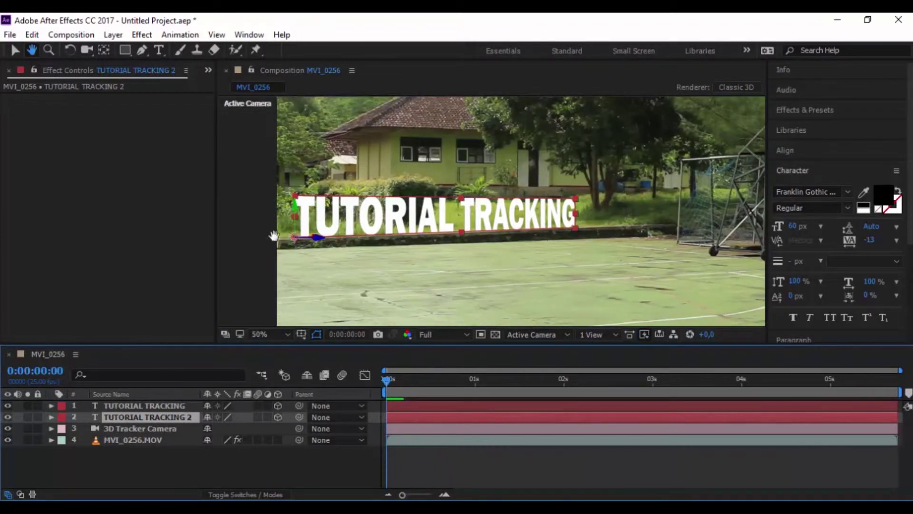
pyautogui.scroll(2, 271, 236)
pyautogui.moveTo(299, 271); pyautogui.dragTo(506, 290)
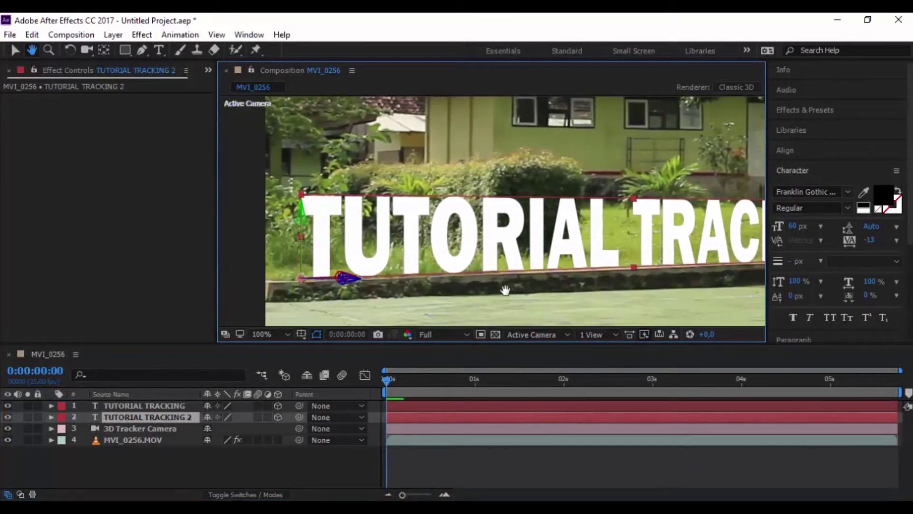
pyautogui.click(70, 50)
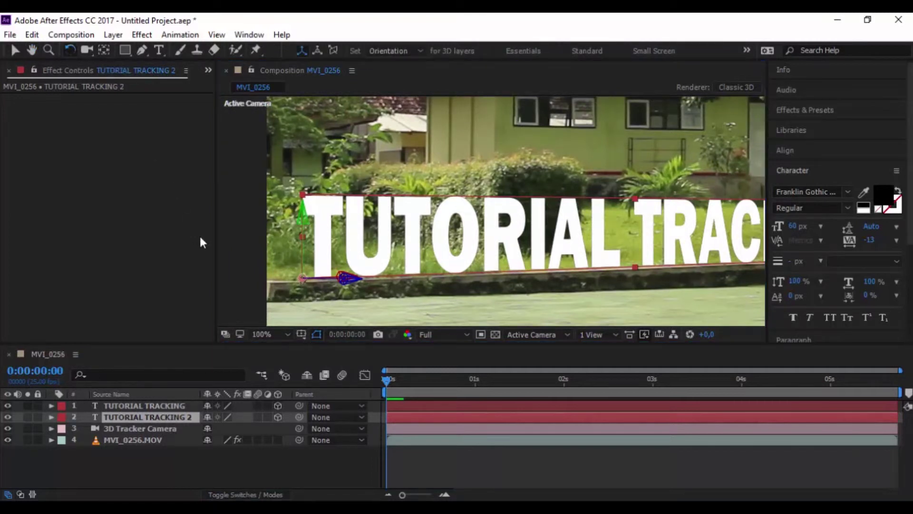
pyautogui.click(342, 277)
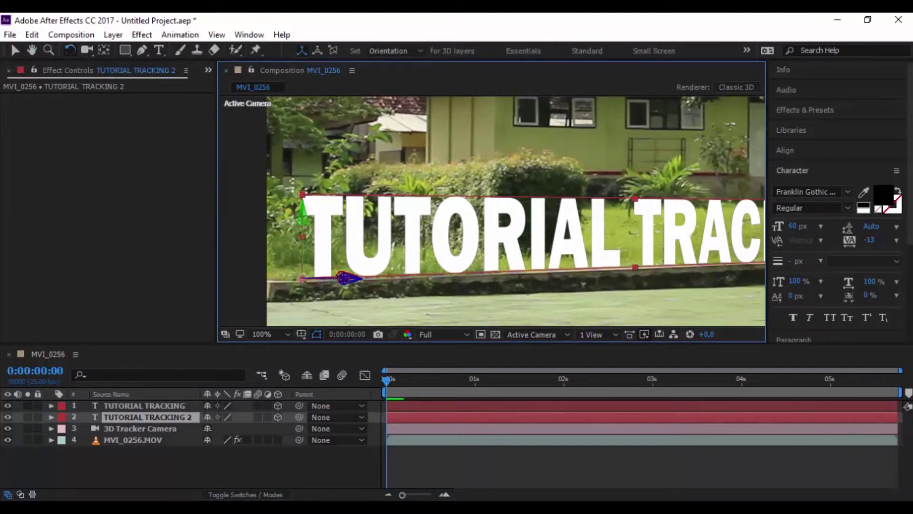
pyautogui.moveTo(343, 277); pyautogui.dragTo(339, 223)
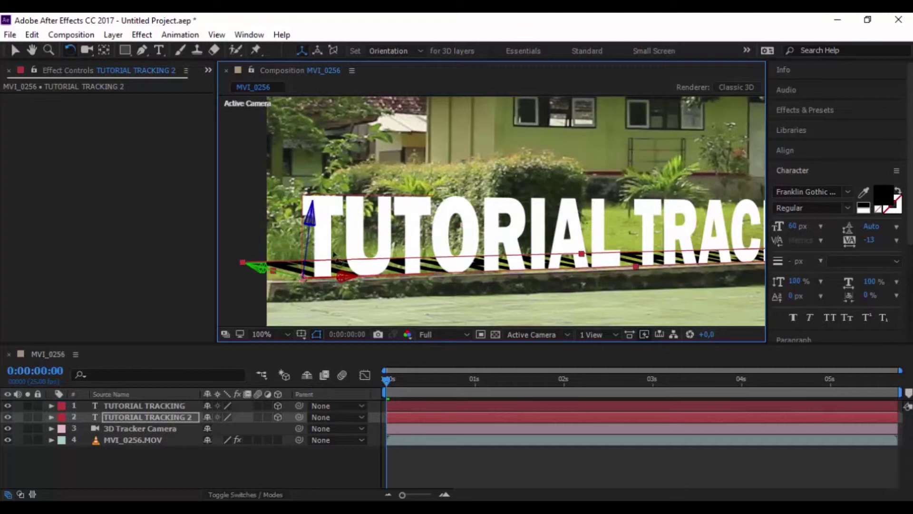
pyautogui.click(14, 50)
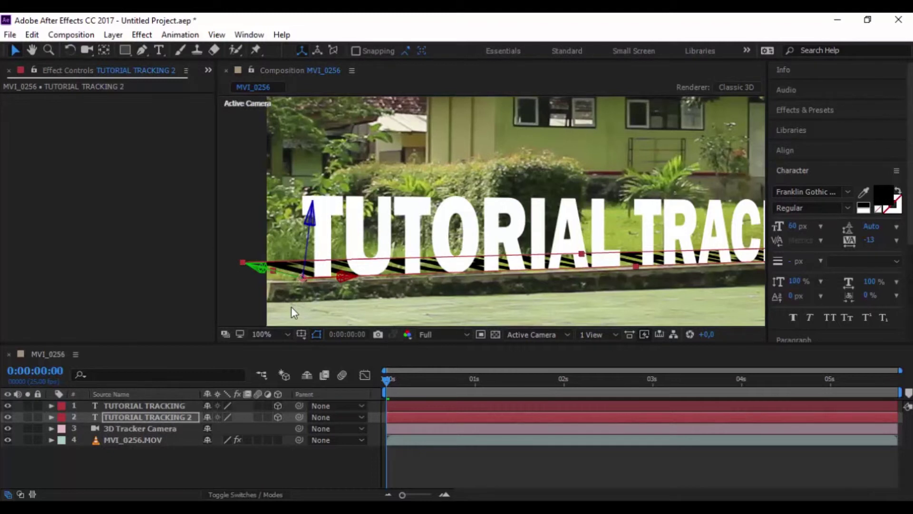
# - Lower TUTORIAL TRACKING 2's Opacity to 50%
pyautogui.press('t')
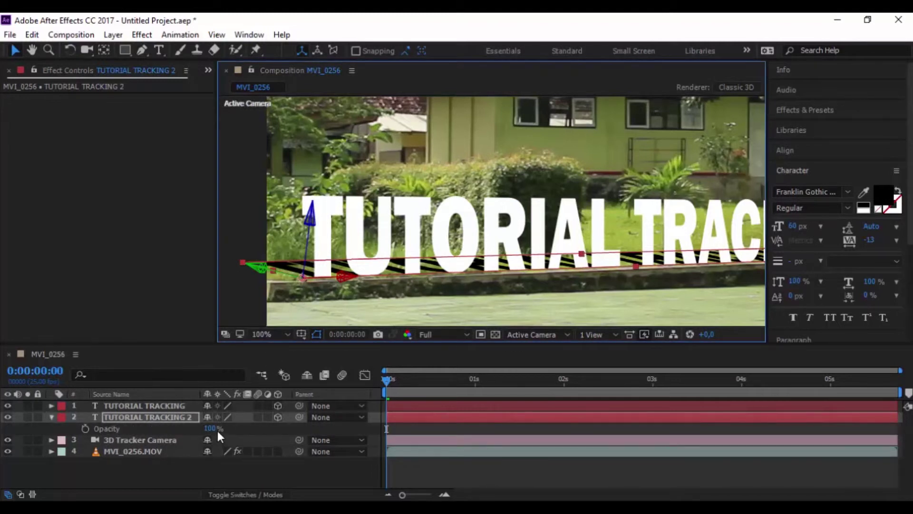
pyautogui.moveTo(212, 429); pyautogui.dragTo(204, 428)
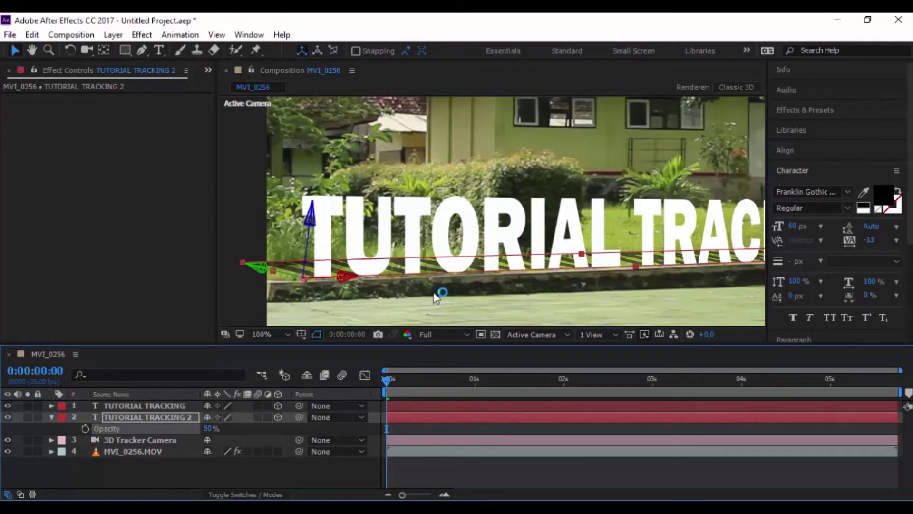
pyautogui.scroll(-1, 510, 259)
pyautogui.scroll(-1, 516, 255)
pyautogui.scroll(1, 517, 257)
pyautogui.scroll(-2, 515, 237)
pyautogui.scroll(1, 533, 230)
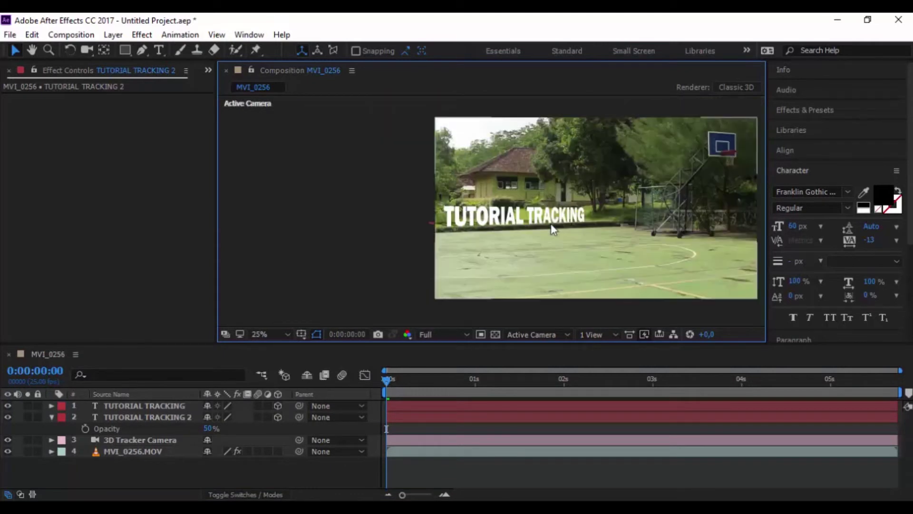
pyautogui.scroll(1, 552, 225)
pyautogui.scroll(-1, 552, 225)
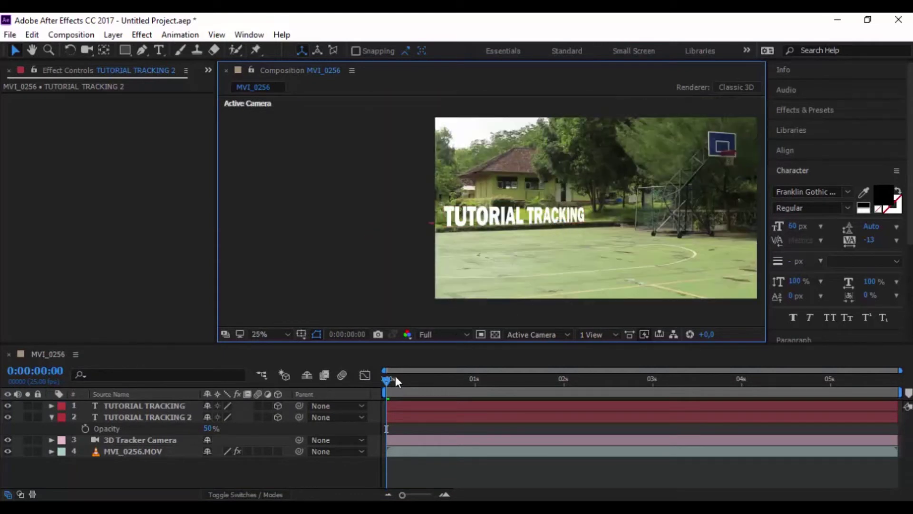
pyautogui.click(278, 335)
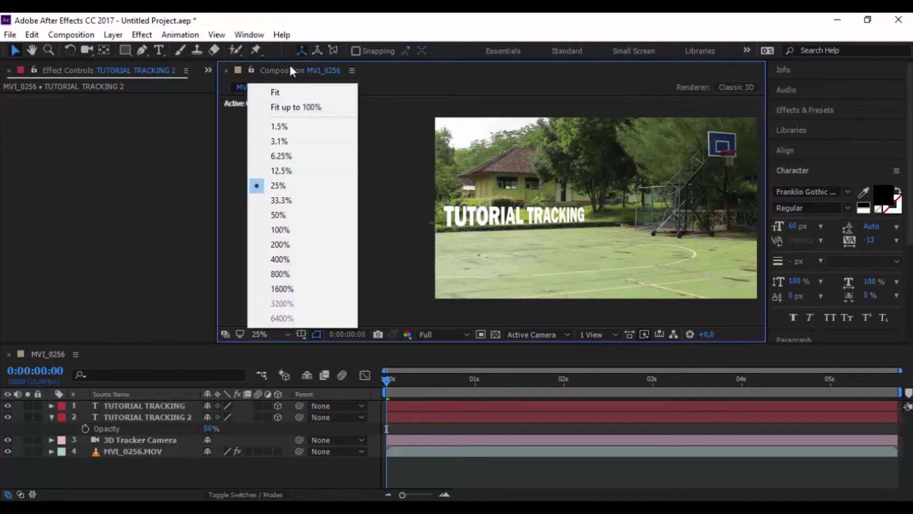
# - Fit the frame in the viewer, preview it, and end the work area at about 3 seconds
pyautogui.click(285, 94)
pyautogui.press('space')
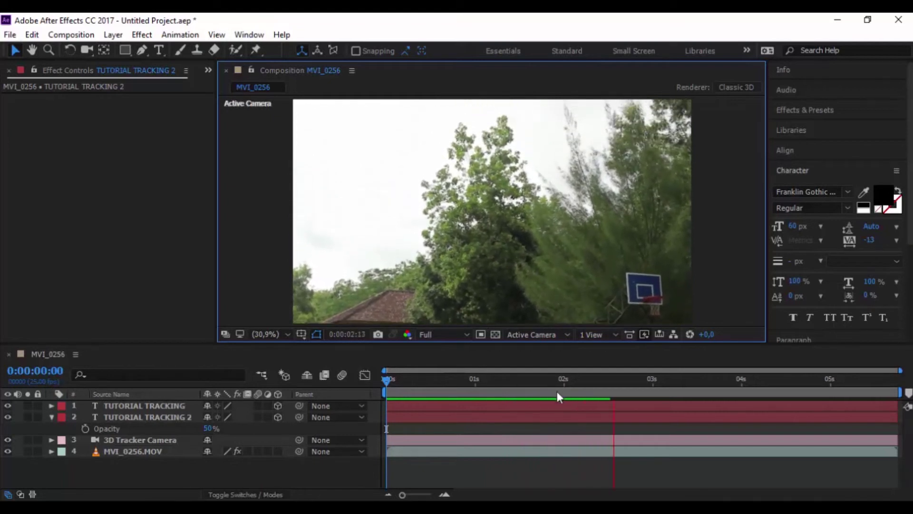
pyautogui.click(528, 379)
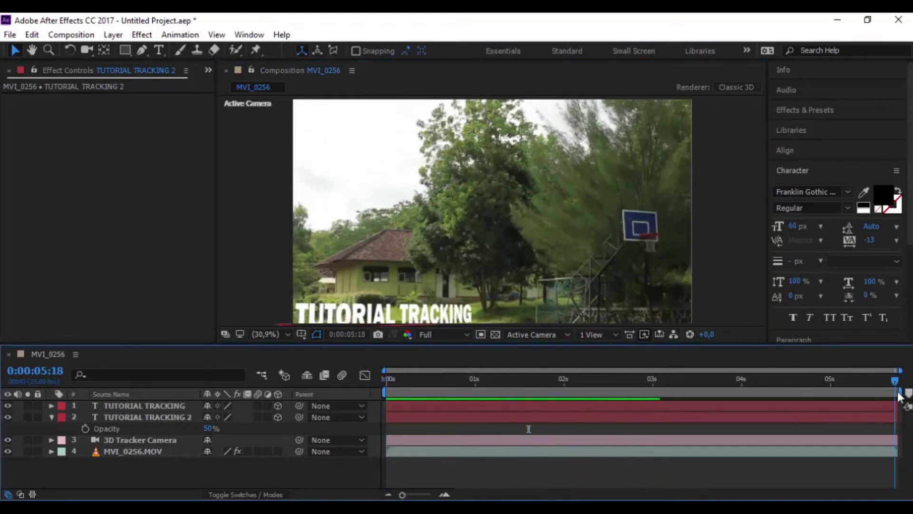
pyautogui.moveTo(899, 392); pyautogui.dragTo(658, 391)
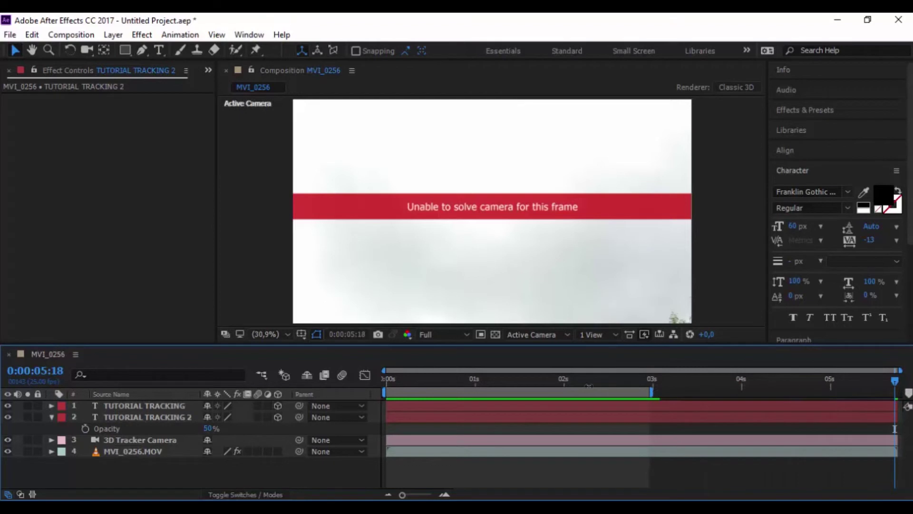
# - Replay the shortened work area from the start of the clip
pyautogui.moveTo(589, 387); pyautogui.dragTo(386, 383)
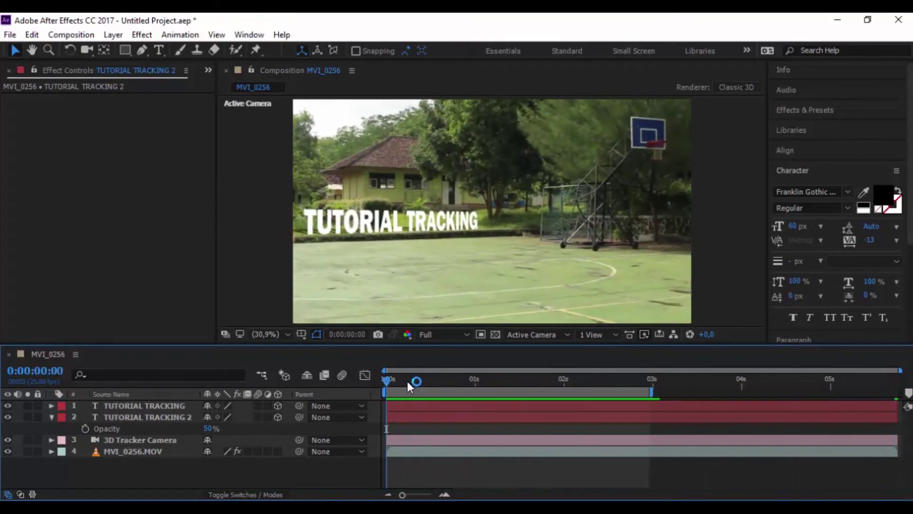
pyautogui.press('space')
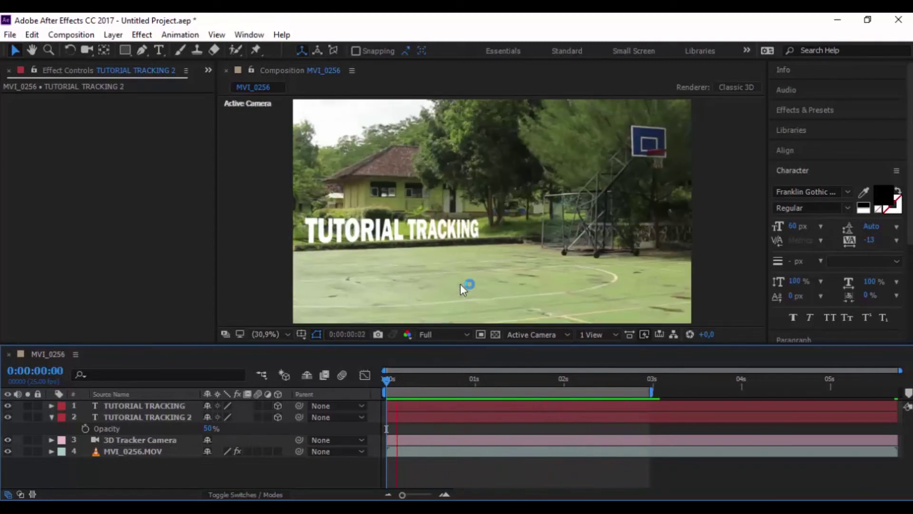
pyautogui.moveTo(405, 377)
pyautogui.mouseDown()
pyautogui.moveTo(420, 377)
pyautogui.moveTo(408, 379)
pyautogui.mouseUp()
# - Zoom in and pan across the TUTORIAL TRACKING text to inspect the track, then fit the frame
pyautogui.scroll(4, 358, 281)
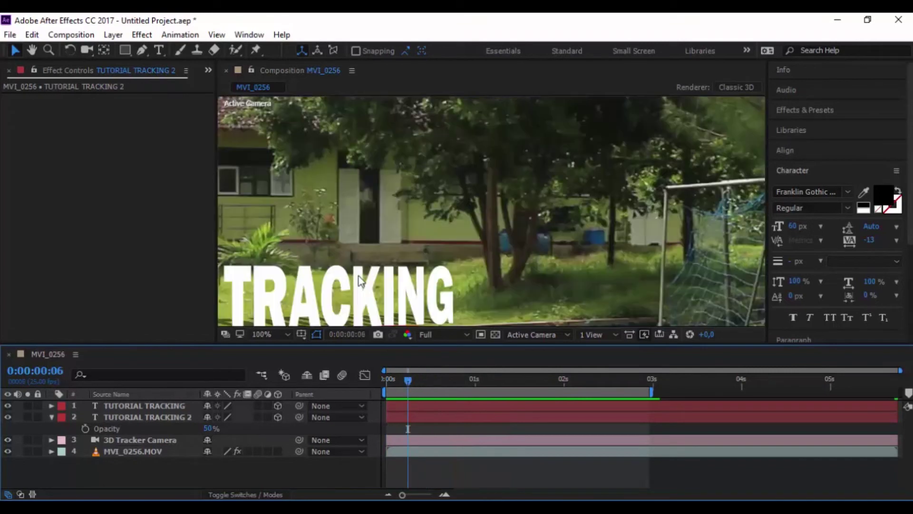
pyautogui.moveTo(348, 244); pyautogui.dragTo(554, 187)
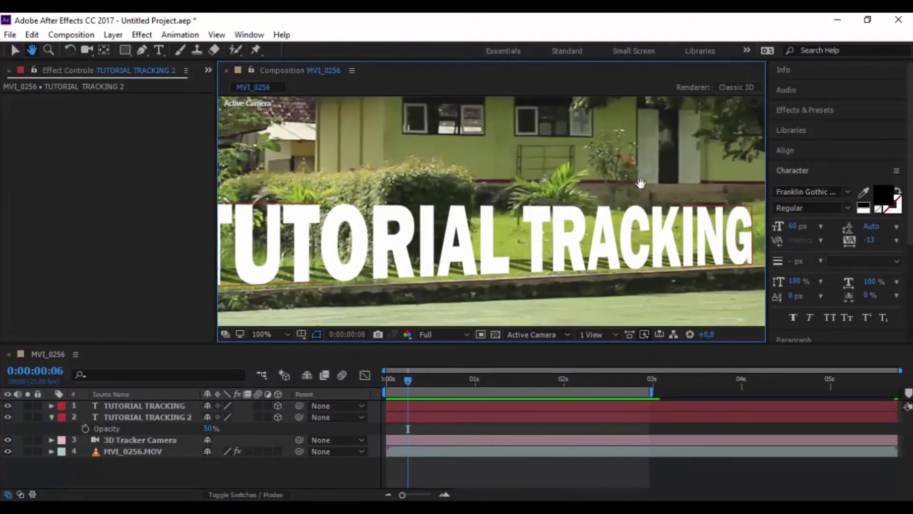
pyautogui.scroll(-8, 554, 187)
pyautogui.scroll(4, 554, 184)
pyautogui.moveTo(586, 180); pyautogui.dragTo(491, 196)
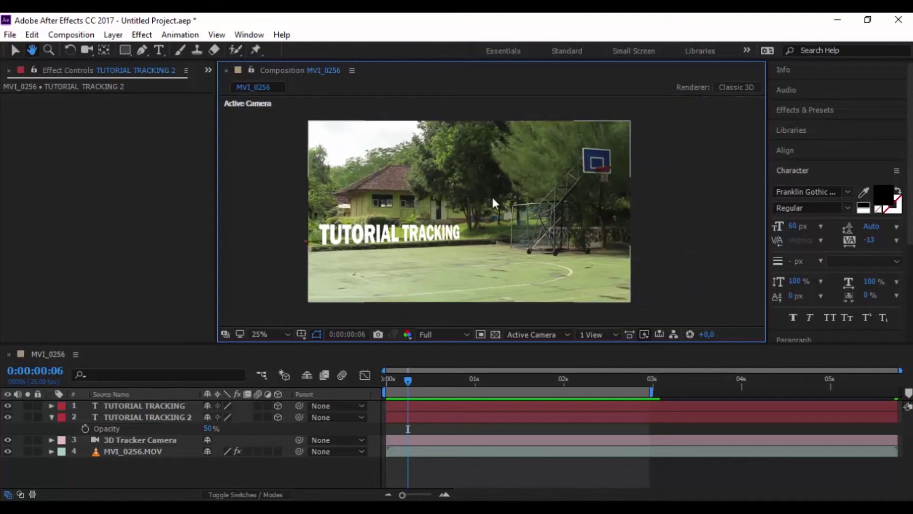
pyautogui.click(287, 334)
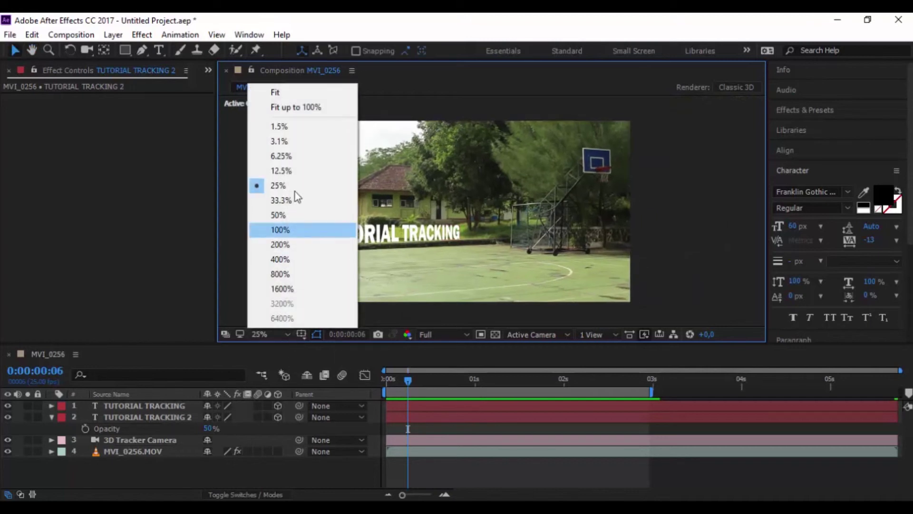
pyautogui.click(309, 91)
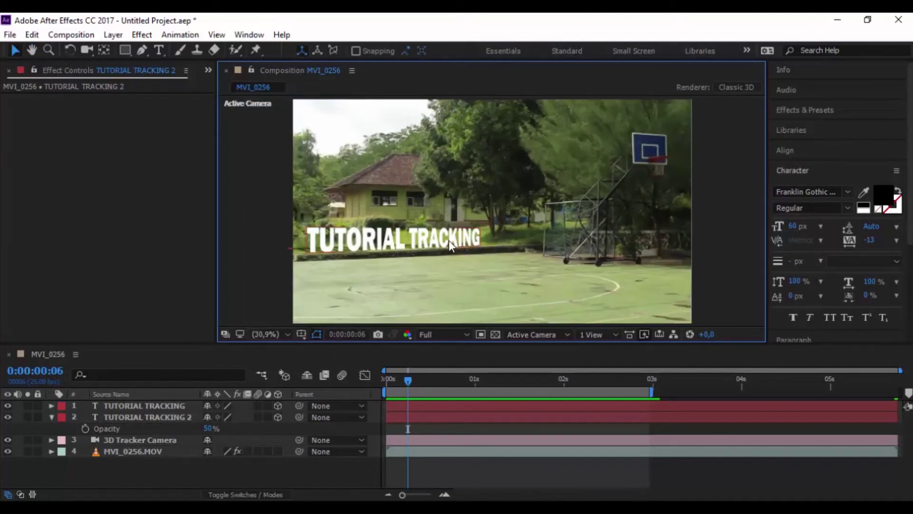